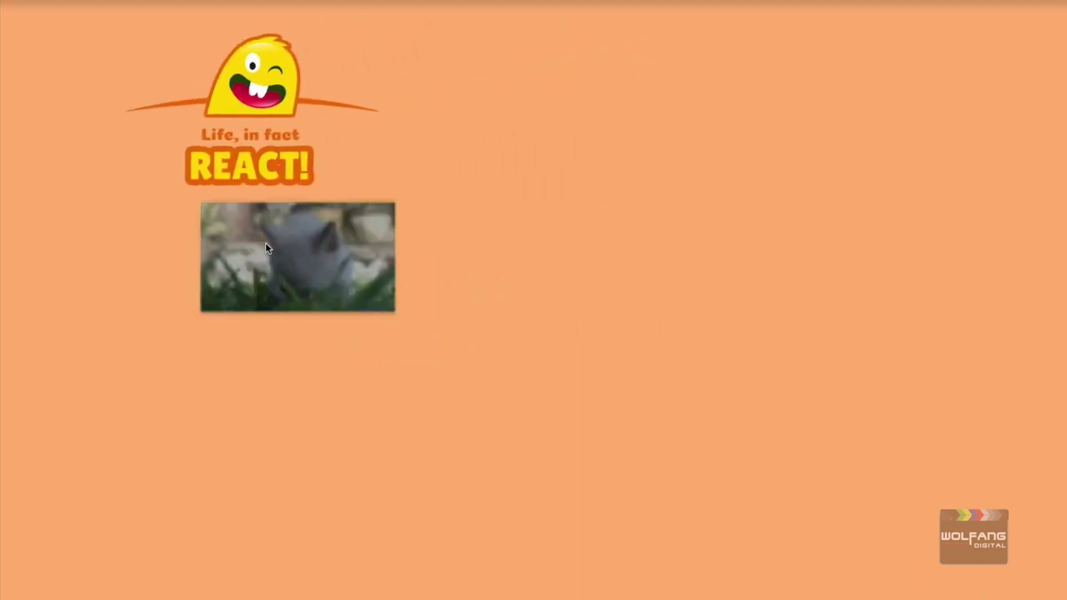
# Step: Open Reaction-01 (Kitten).mp4 in QuickTime and size the player on the left, under the REACT! logo
pyautogui.doubleClick(248, 247)
pyautogui.moveTo(34, 7); pyautogui.dragTo(18, 129)
pyautogui.moveTo(754, 547); pyautogui.dragTo(511, 409)
pyautogui.moveTo(367, 135); pyautogui.dragTo(364, 209)
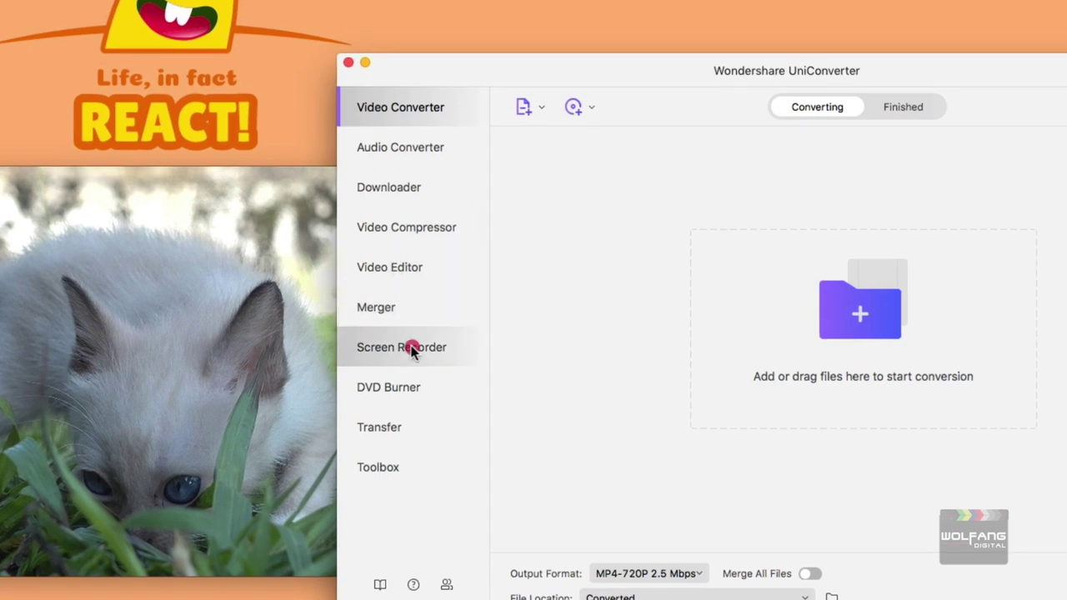
# Step: Configure Screen Recorder for Full Screen 1920×1080 capture with System Audio and Built-in Microphone
pyautogui.click(412, 349)
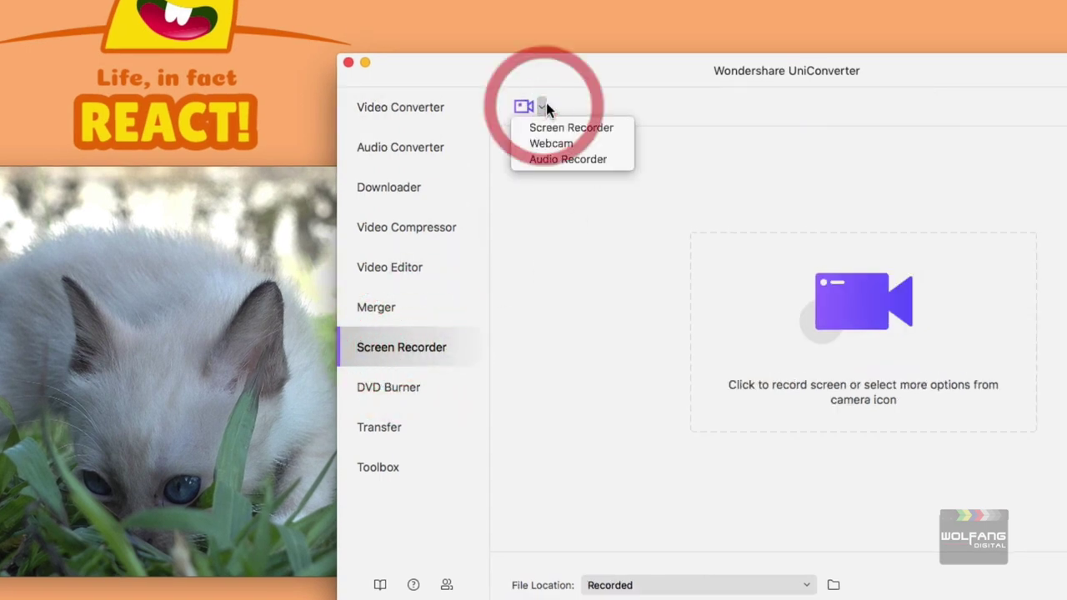
pyautogui.click(550, 127)
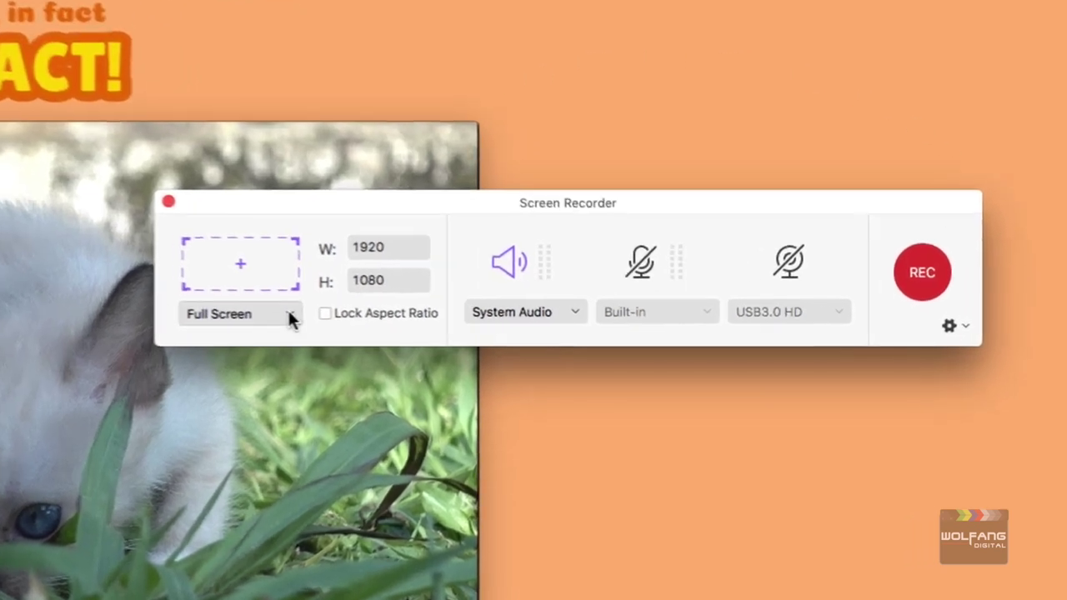
pyautogui.click(367, 320)
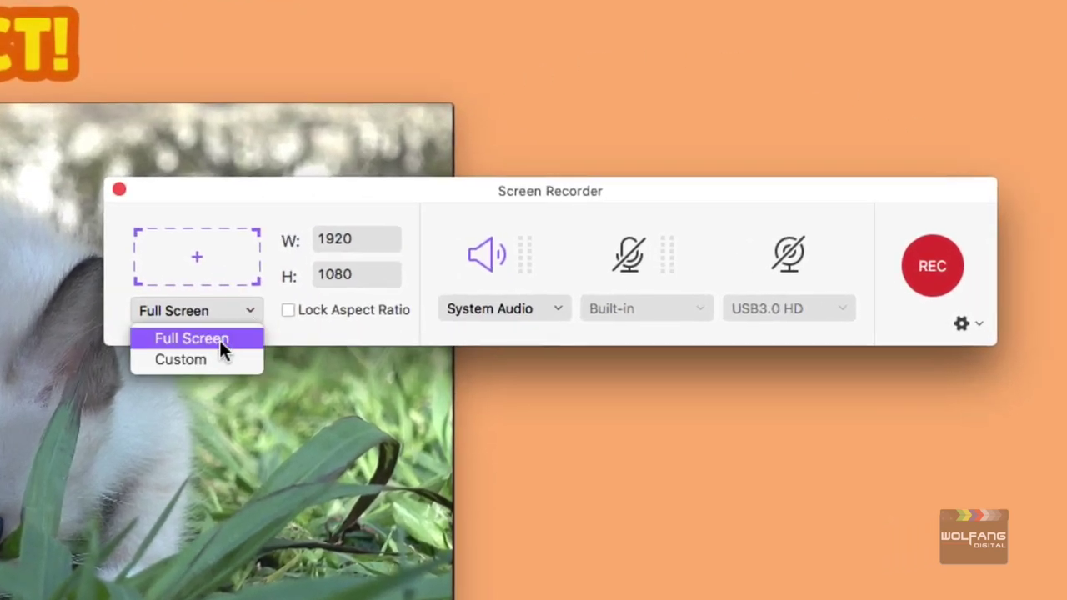
pyautogui.click(222, 339)
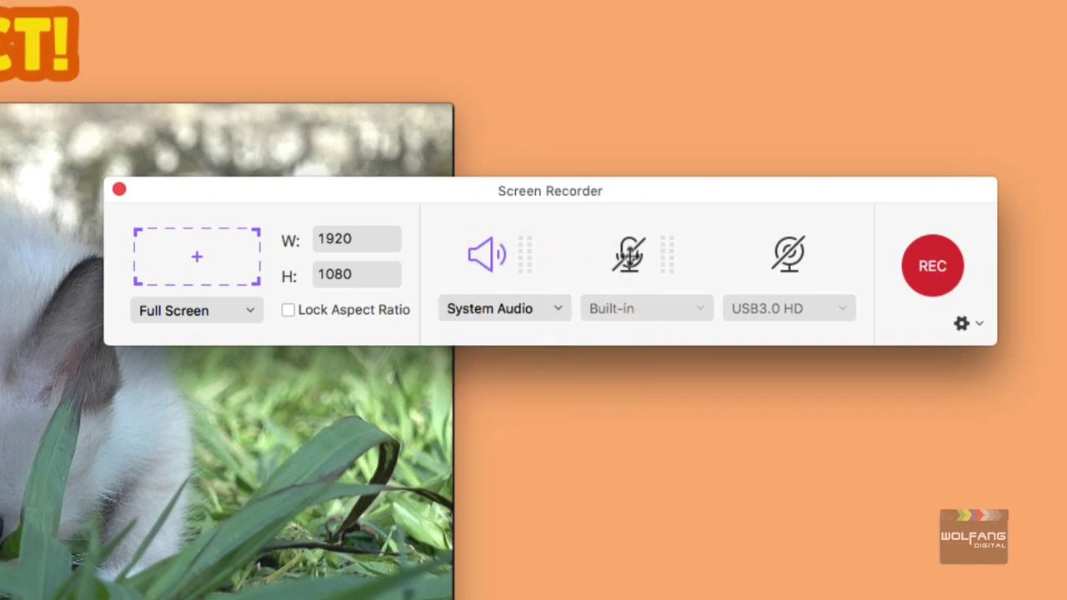
pyautogui.click(698, 305)
pyautogui.click(697, 333)
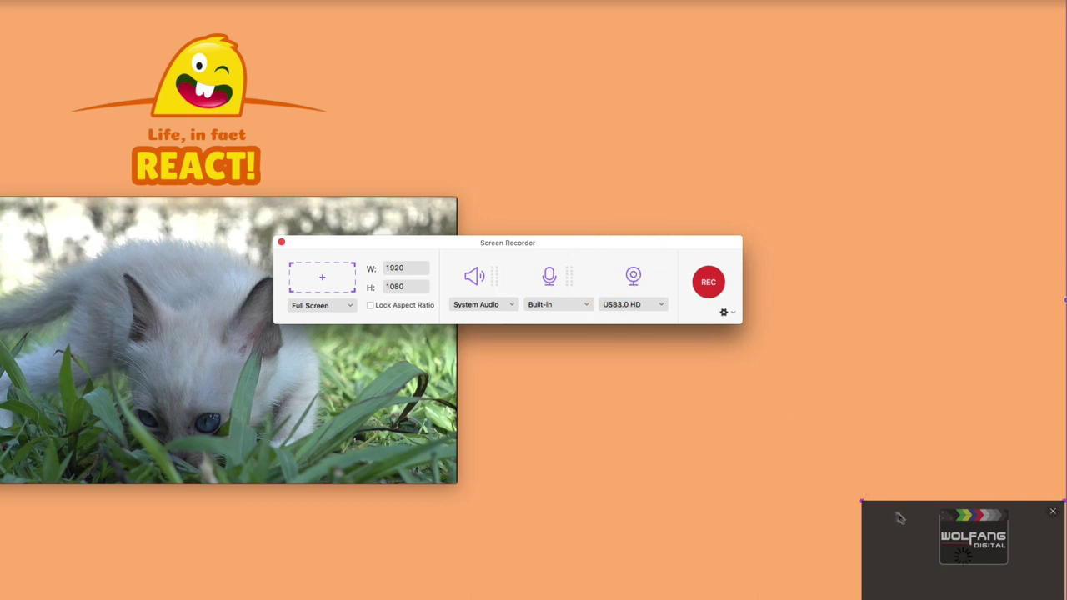
# Step: Place and resize the USB3.0 HD webcam preview beside the kitten clip, then start REC
pyautogui.moveTo(900, 518); pyautogui.dragTo(572, 142)
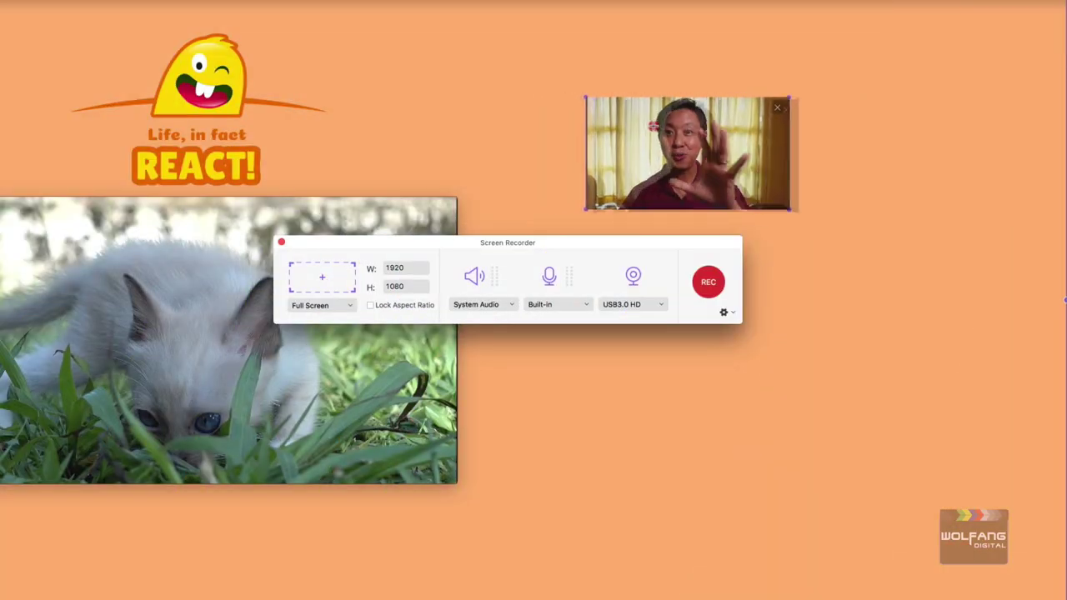
pyautogui.moveTo(653, 126); pyautogui.dragTo(708, 165)
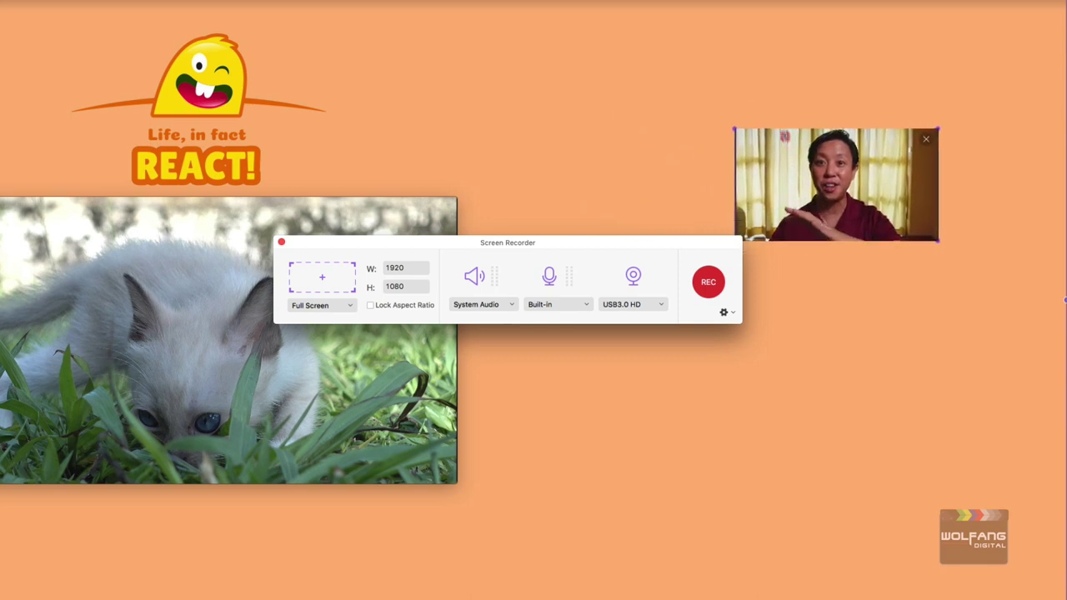
pyautogui.moveTo(680, 83); pyautogui.dragTo(542, 105)
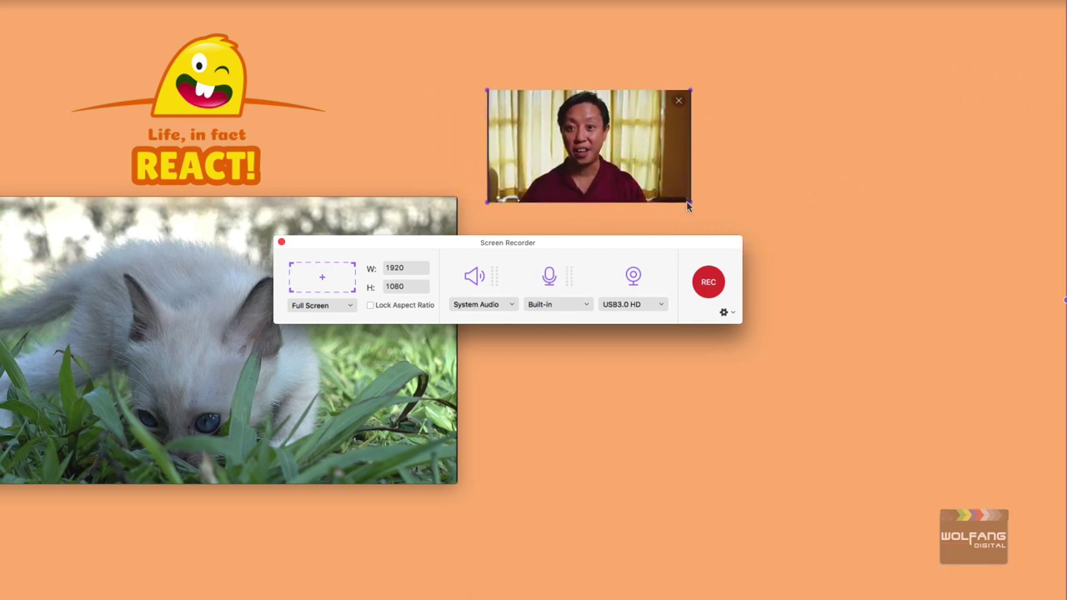
pyautogui.moveTo(689, 201); pyautogui.dragTo(838, 428)
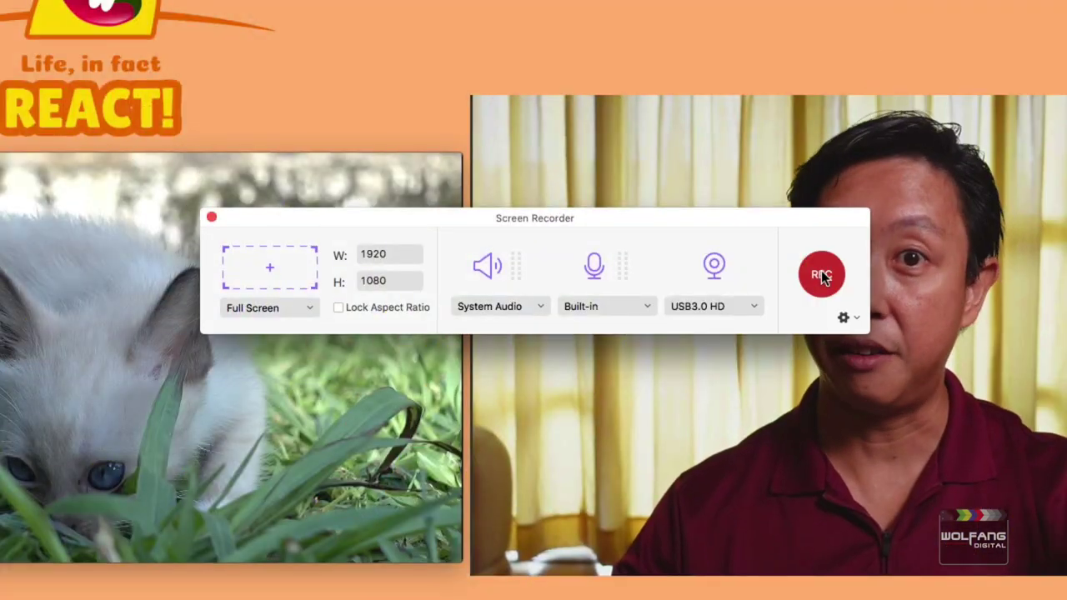
pyautogui.click(821, 278)
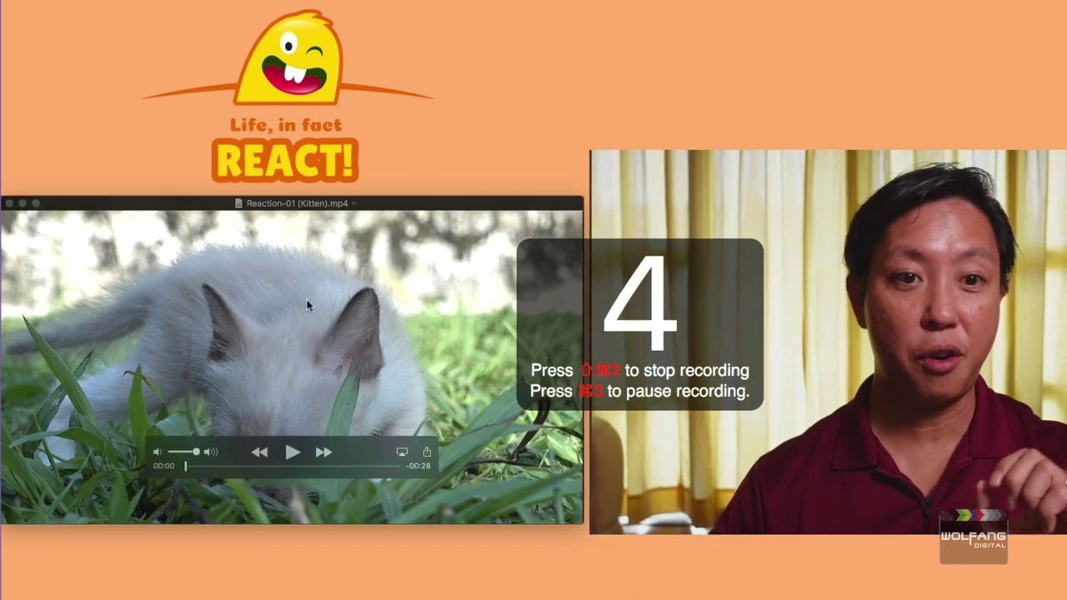
# Step: Play the kitten clip in QuickTime so the reaction is captured
pyautogui.click(293, 452)
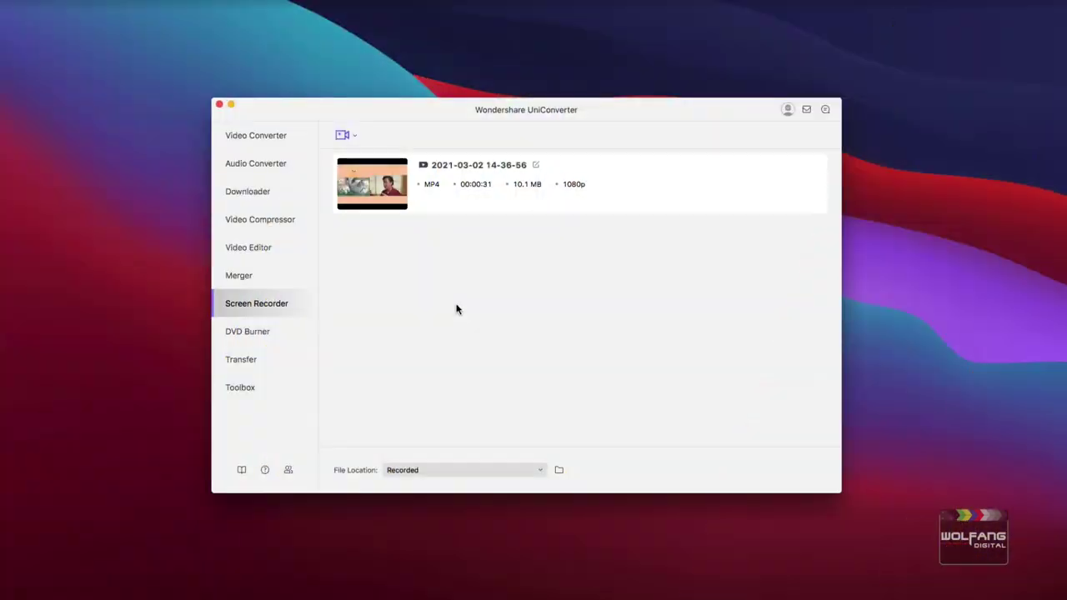
pyautogui.click(286, 307)
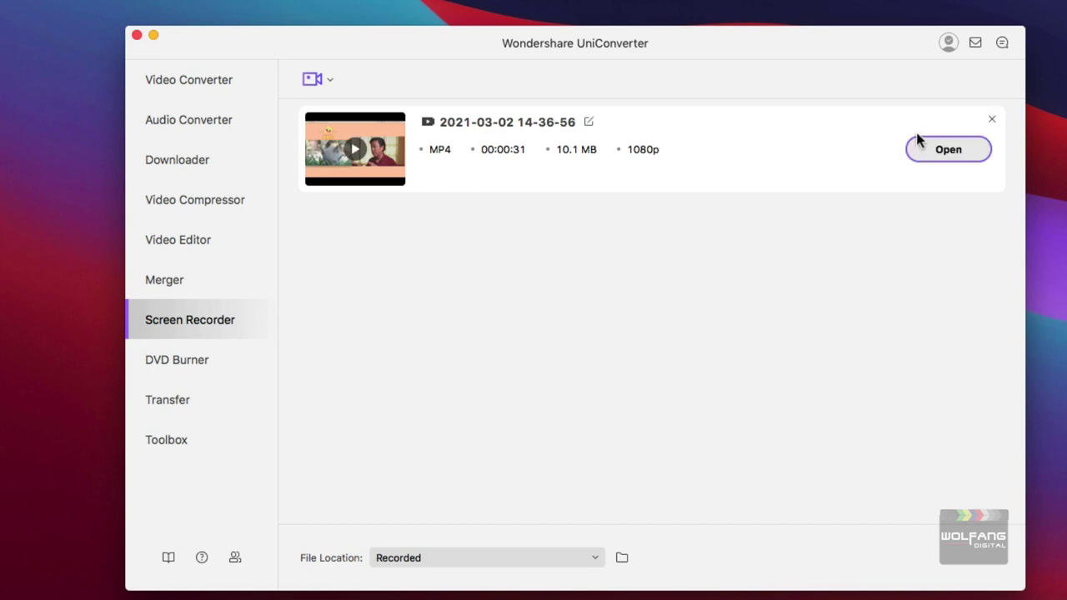
pyautogui.click(948, 150)
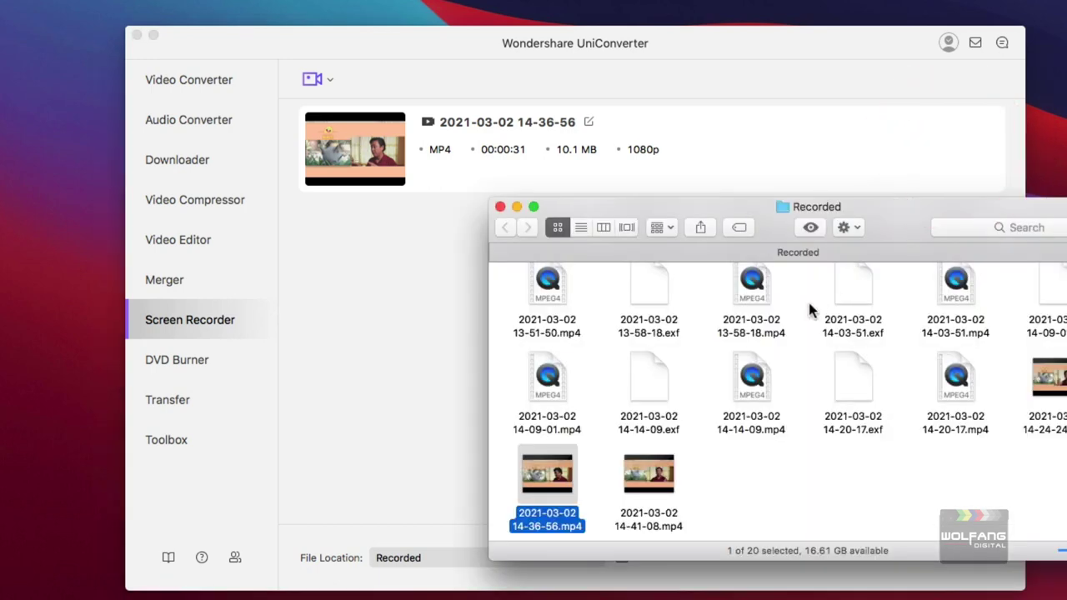
pyautogui.click(543, 474)
pyautogui.doubleClick(522, 403)
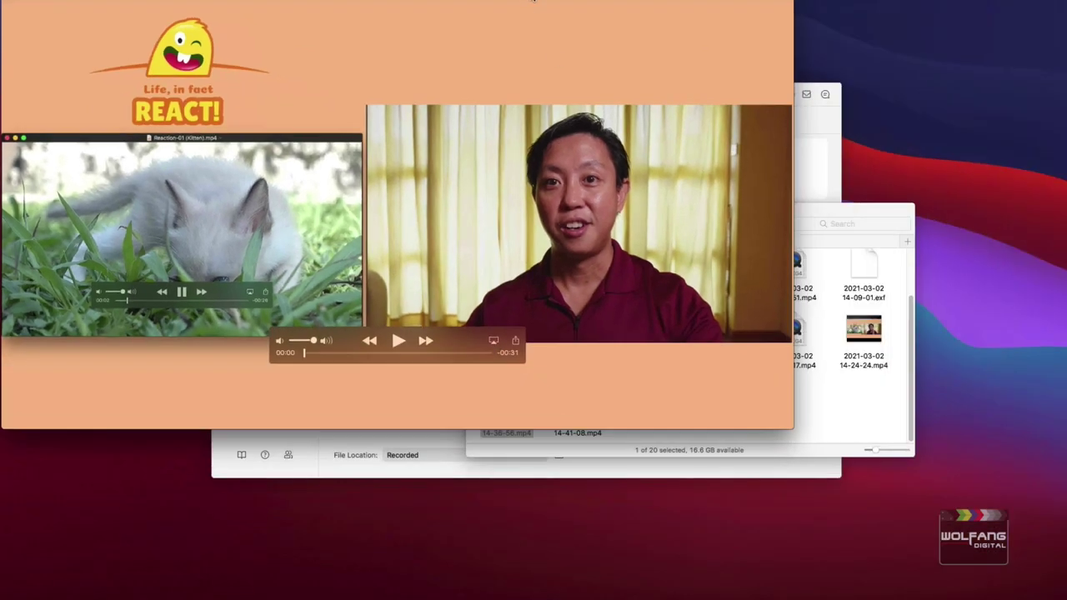
pyautogui.moveTo(533, 2); pyautogui.dragTo(660, 110)
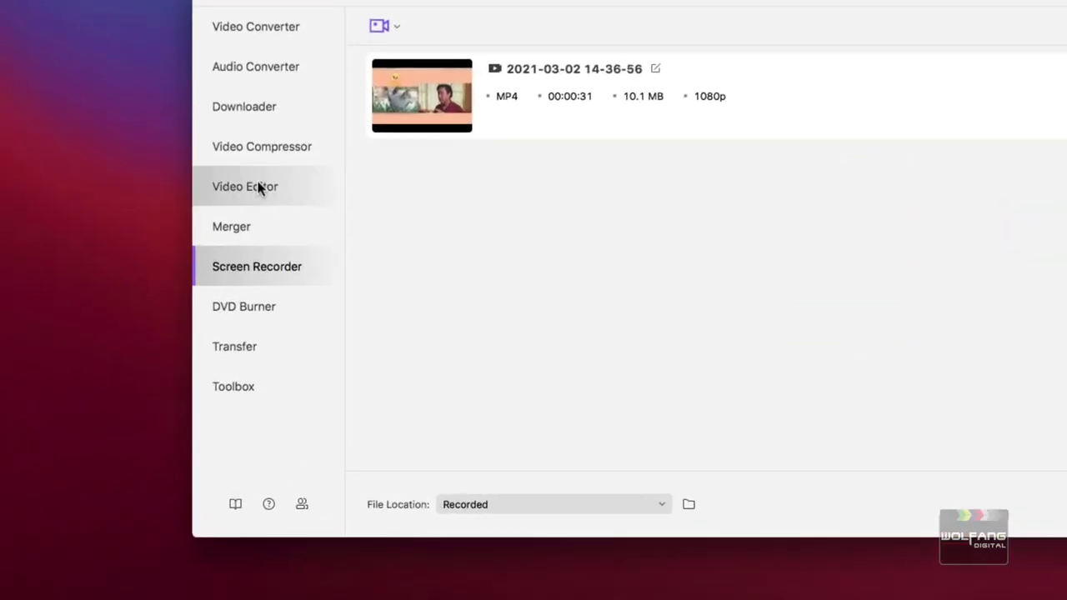
pyautogui.click(271, 192)
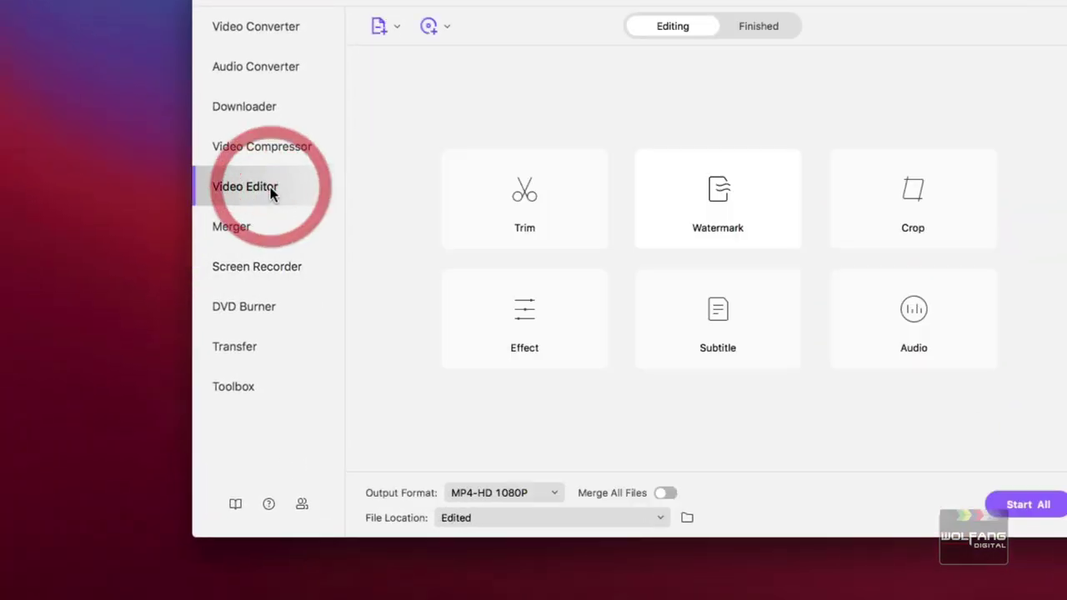
pyautogui.click(531, 201)
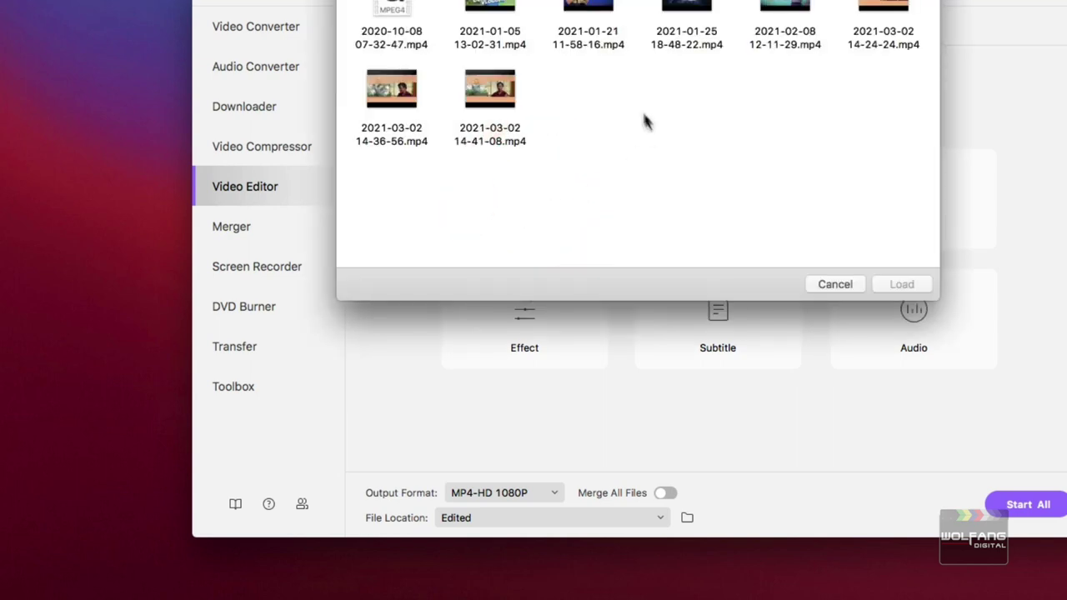
pyautogui.click(496, 90)
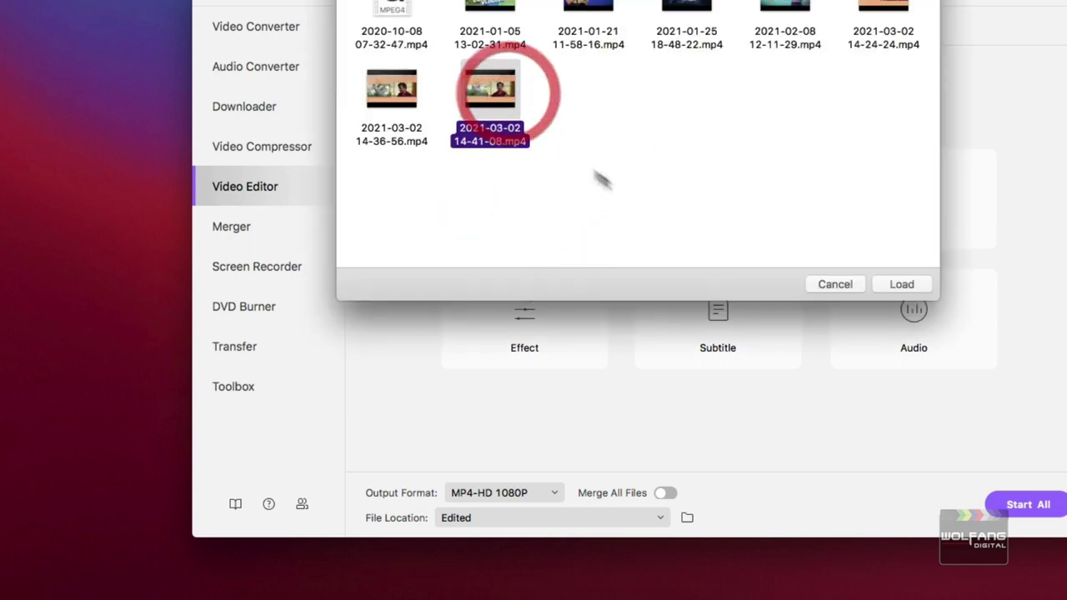
pyautogui.click(904, 284)
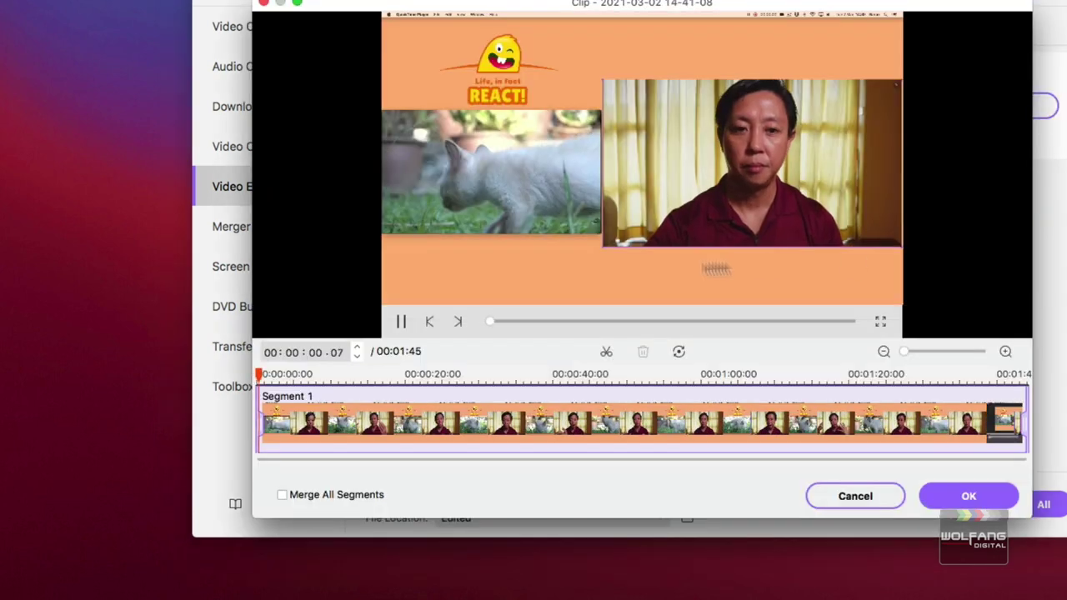
# Step: Split the recording at about six seconds and delete the opening piece
pyautogui.click(404, 323)
pyautogui.moveTo(276, 374); pyautogui.dragTo(267, 407)
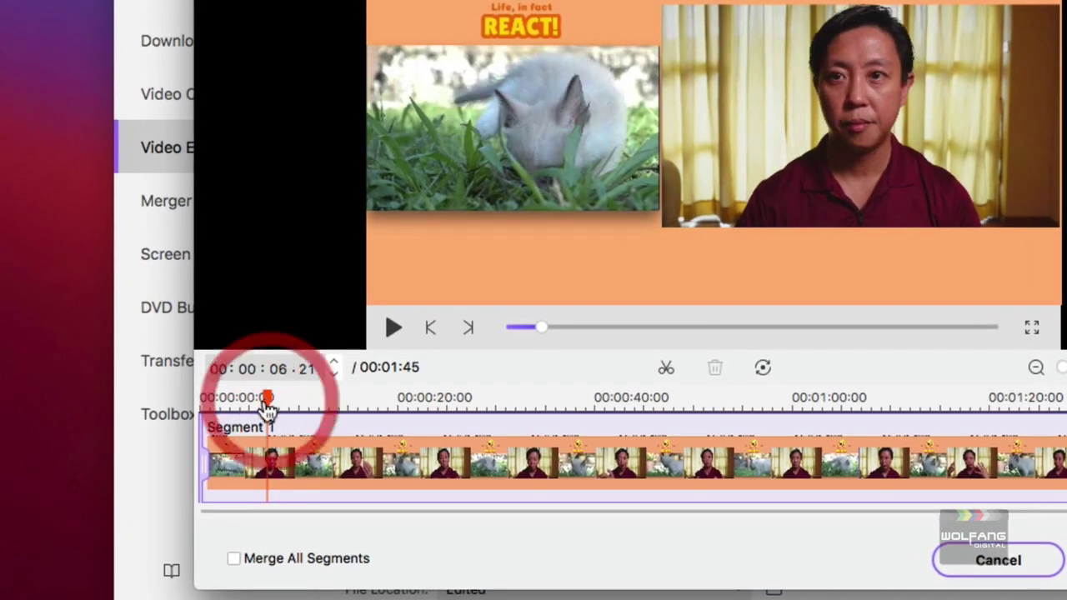
pyautogui.click(665, 369)
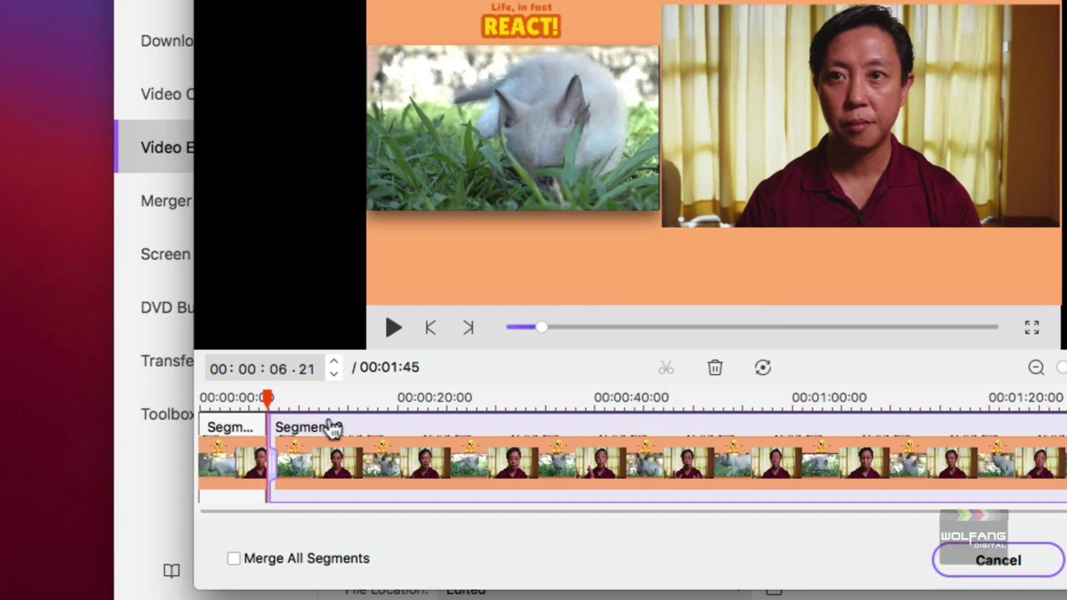
pyautogui.click(256, 438)
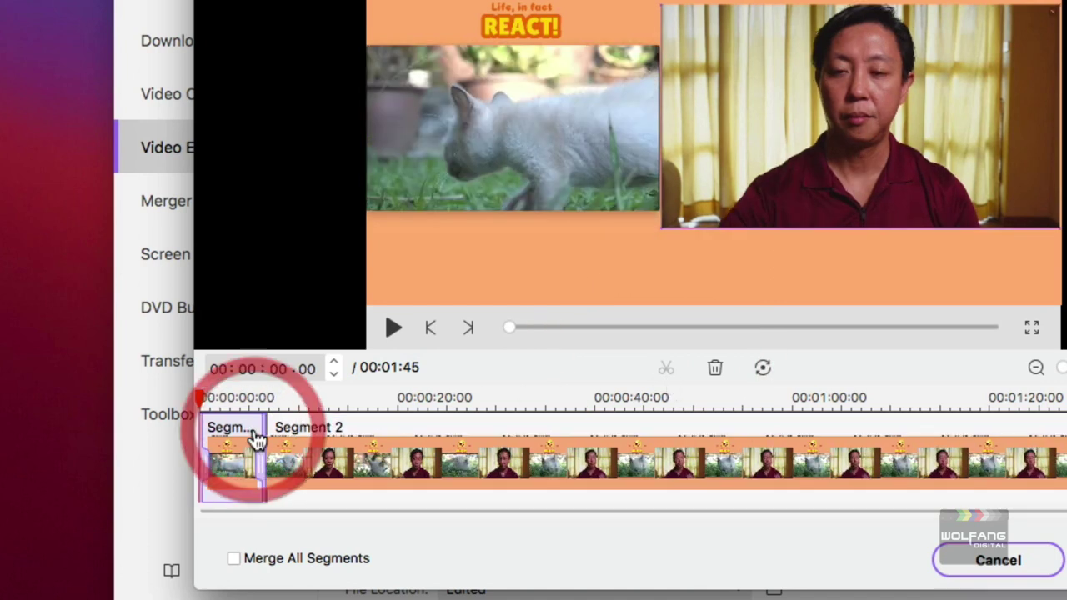
pyautogui.click(714, 369)
# Step: Split at about 1:21, delete the trailing piece, and accept the trimmed clip
pyautogui.moveTo(1010, 392); pyautogui.dragTo(1066, 401)
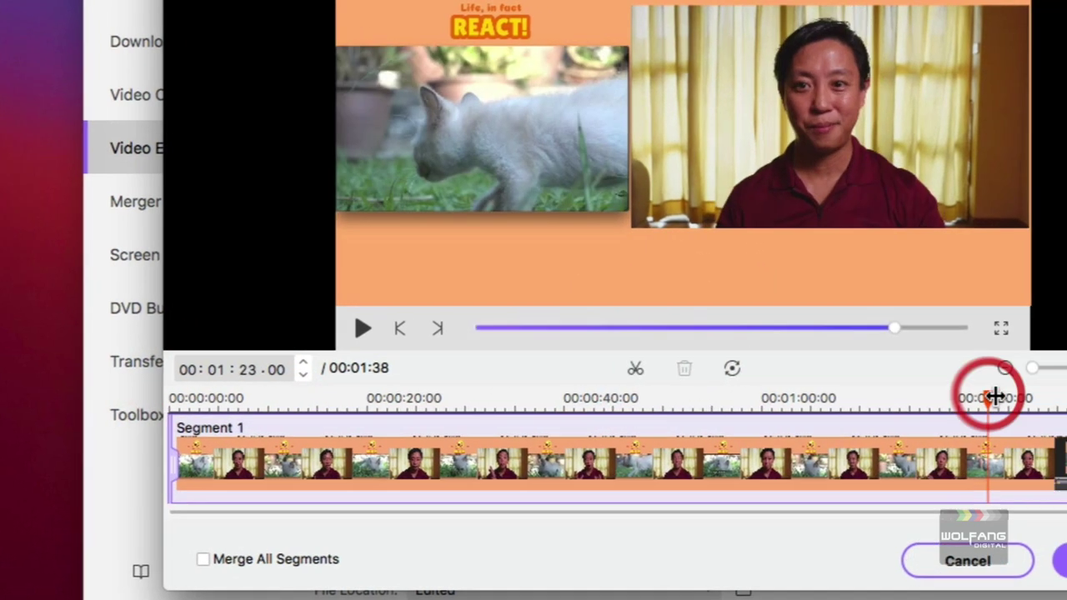
pyautogui.moveTo(885, 405); pyautogui.dragTo(823, 408)
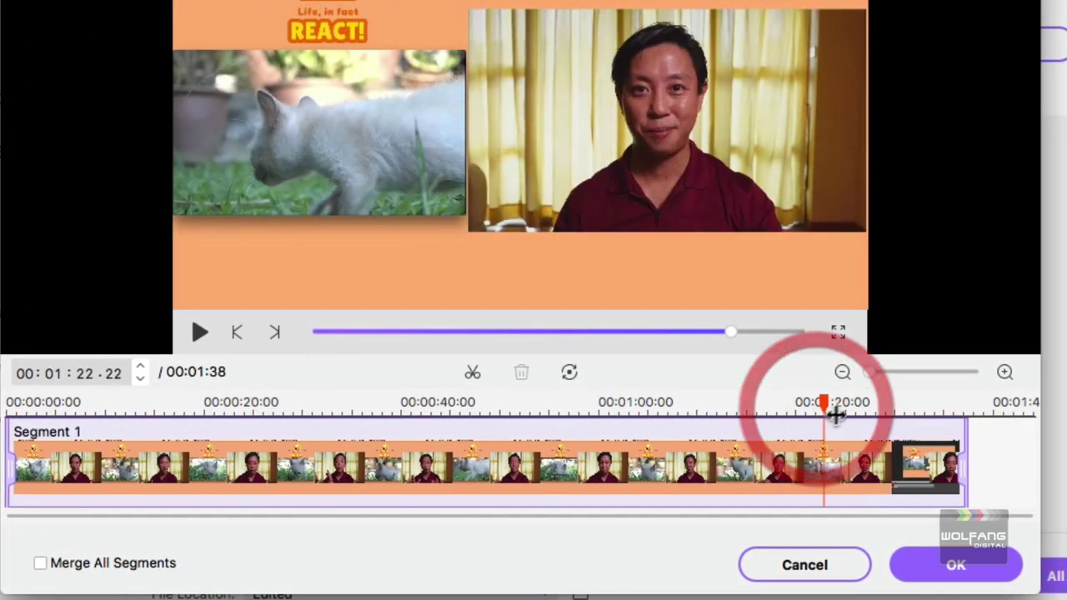
pyautogui.click(472, 374)
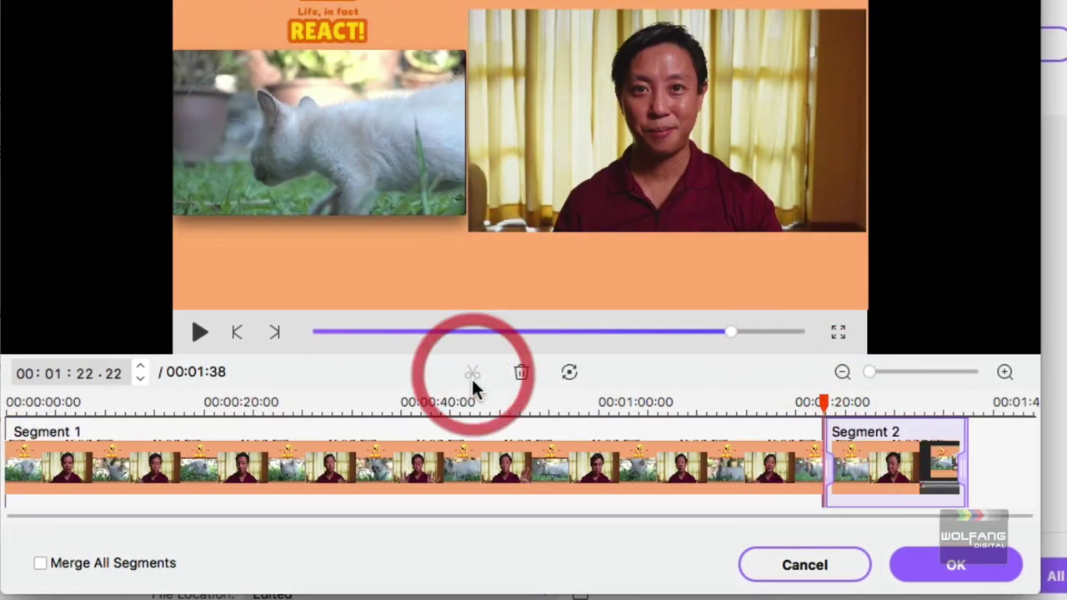
pyautogui.click(521, 376)
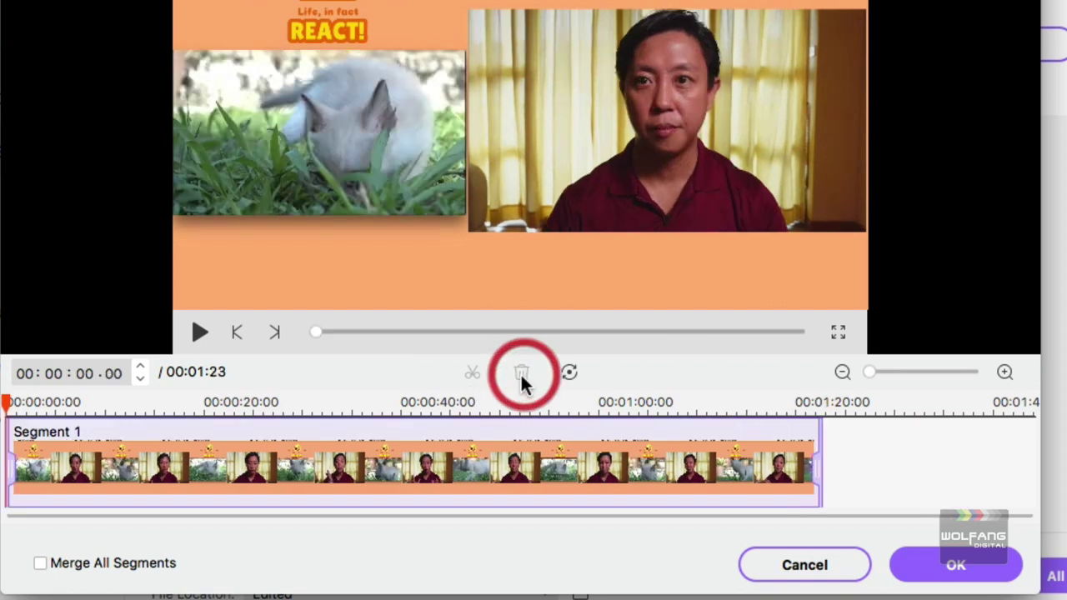
pyautogui.click(938, 574)
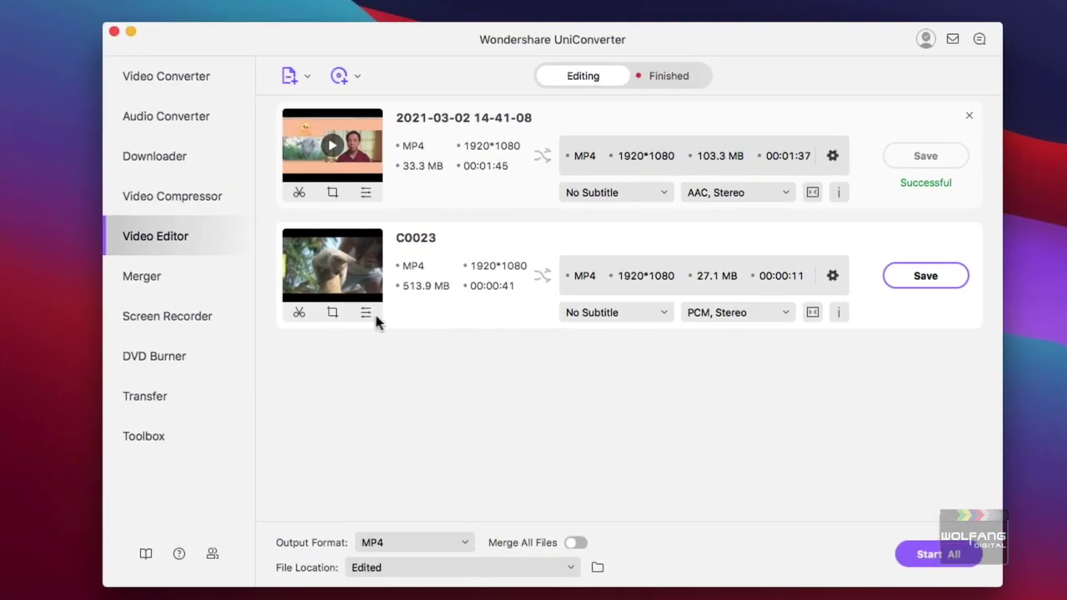
# Step: Add the REACT! logo as a 50/100 transparency image watermark in C0023's top-right corner and save
pyautogui.click(365, 313)
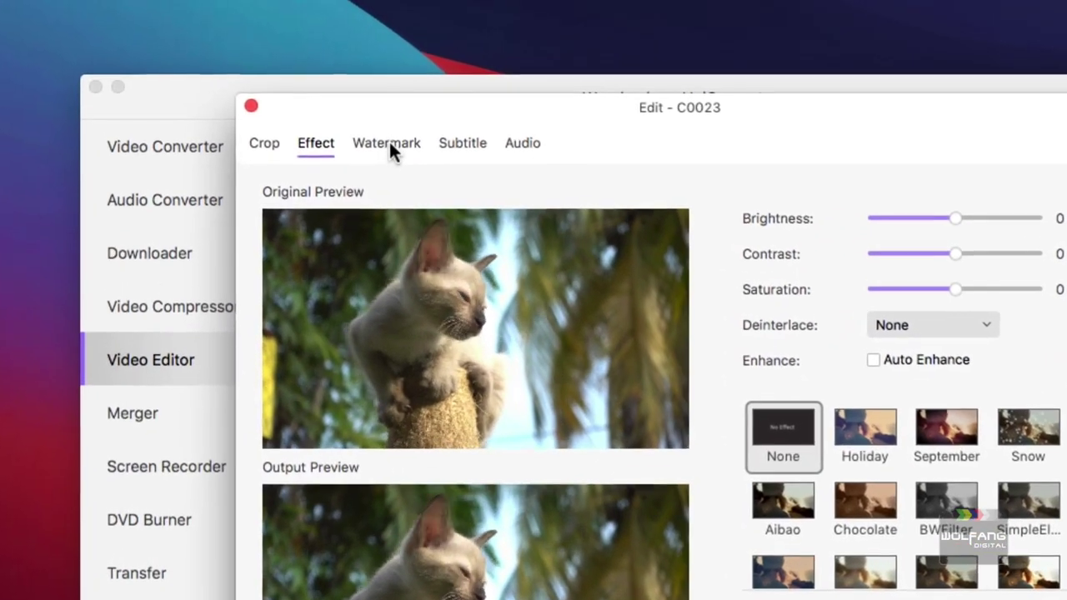
pyautogui.click(377, 136)
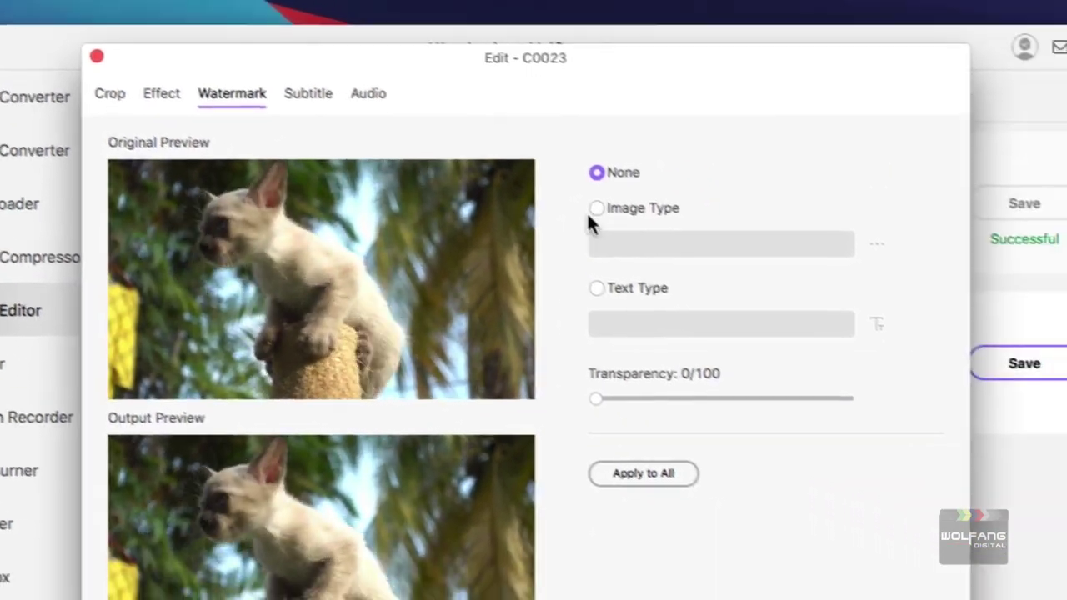
pyautogui.click(597, 208)
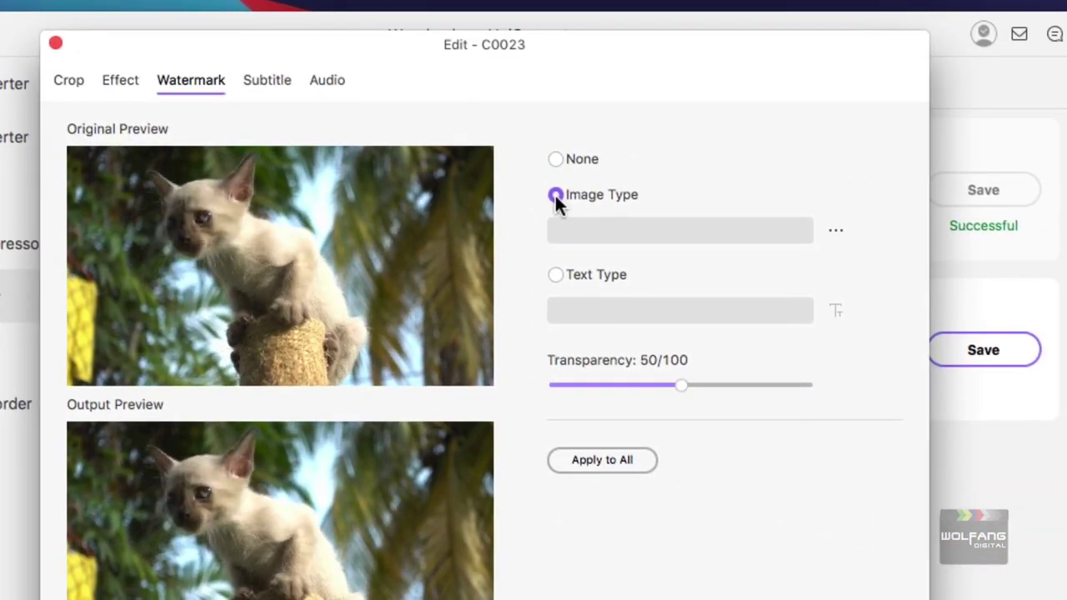
pyautogui.click(876, 243)
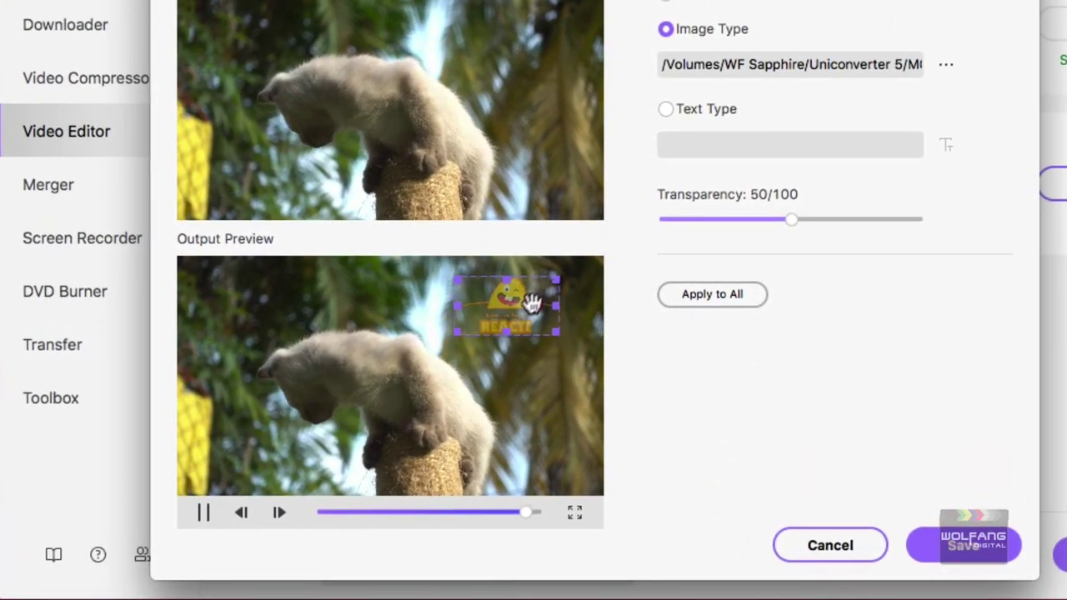
pyautogui.moveTo(532, 303)
pyautogui.mouseDown()
pyautogui.moveTo(565, 302)
pyautogui.moveTo(566, 284)
pyautogui.moveTo(549, 292)
pyautogui.mouseUp()
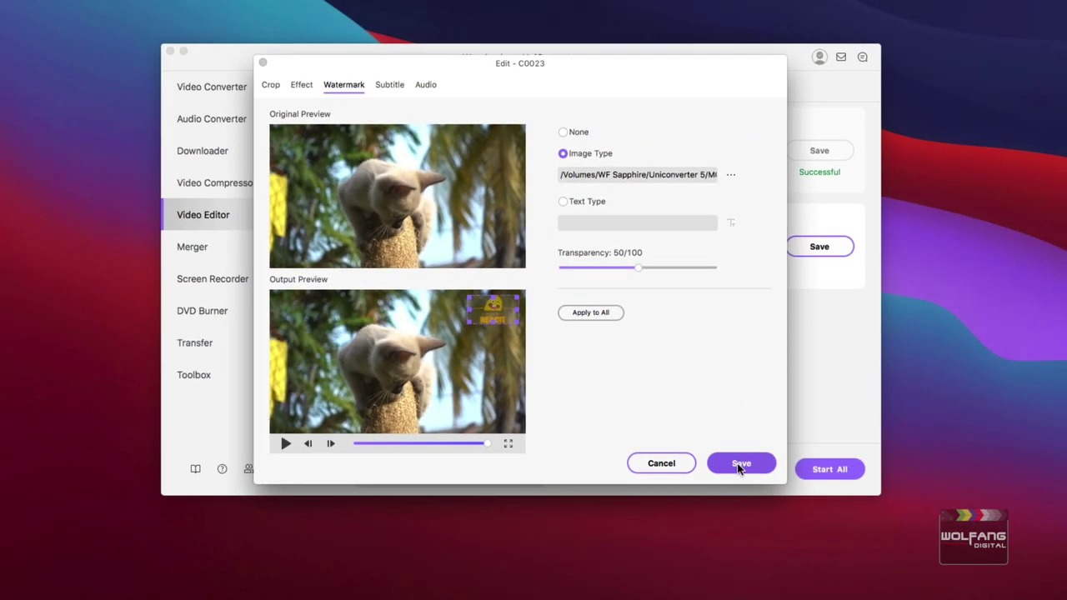
pyautogui.click(963, 545)
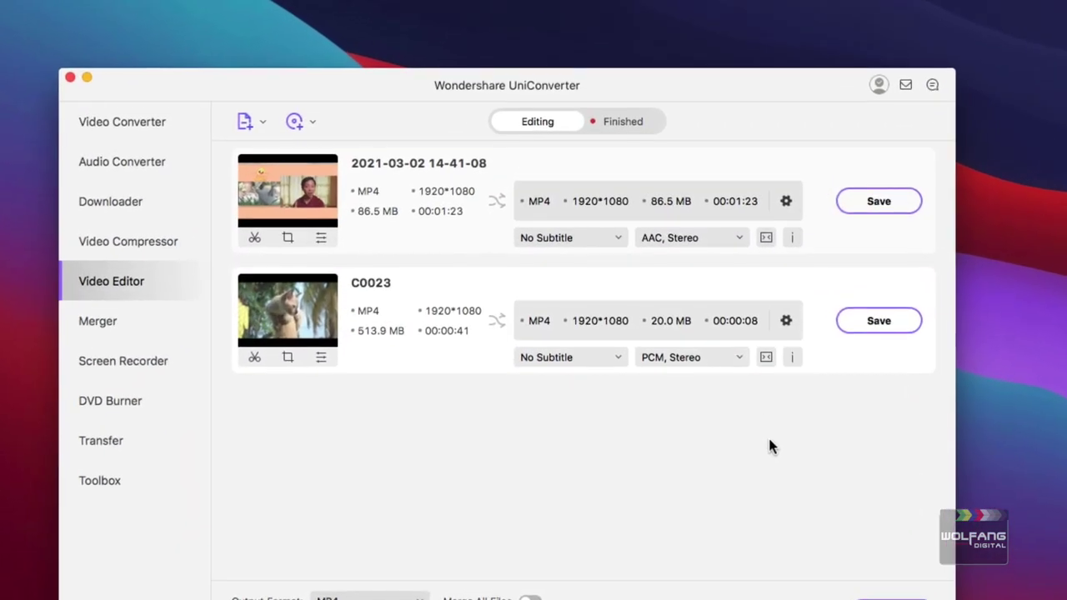
# Step: Convert clip C0023 to MP4 at Same as source resolution (1920×1080)
pyautogui.click(786, 323)
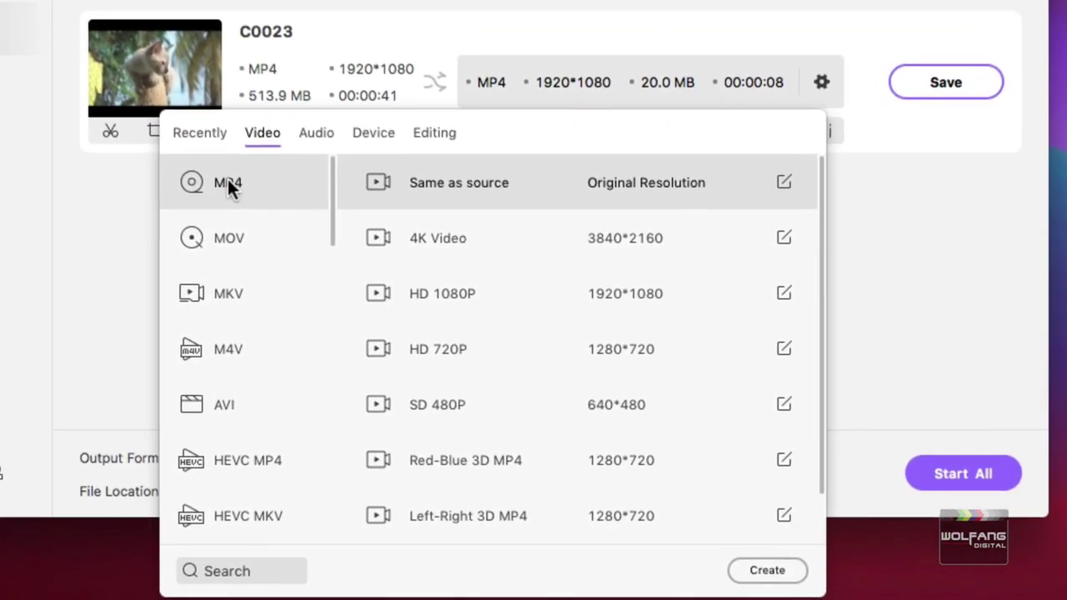
pyautogui.click(453, 182)
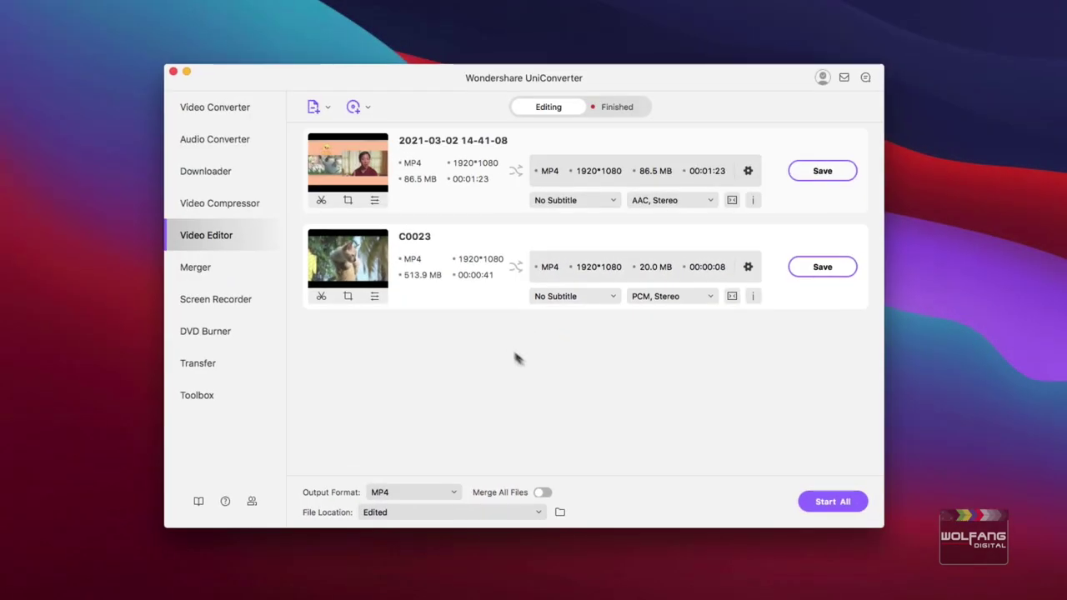
pyautogui.click(823, 267)
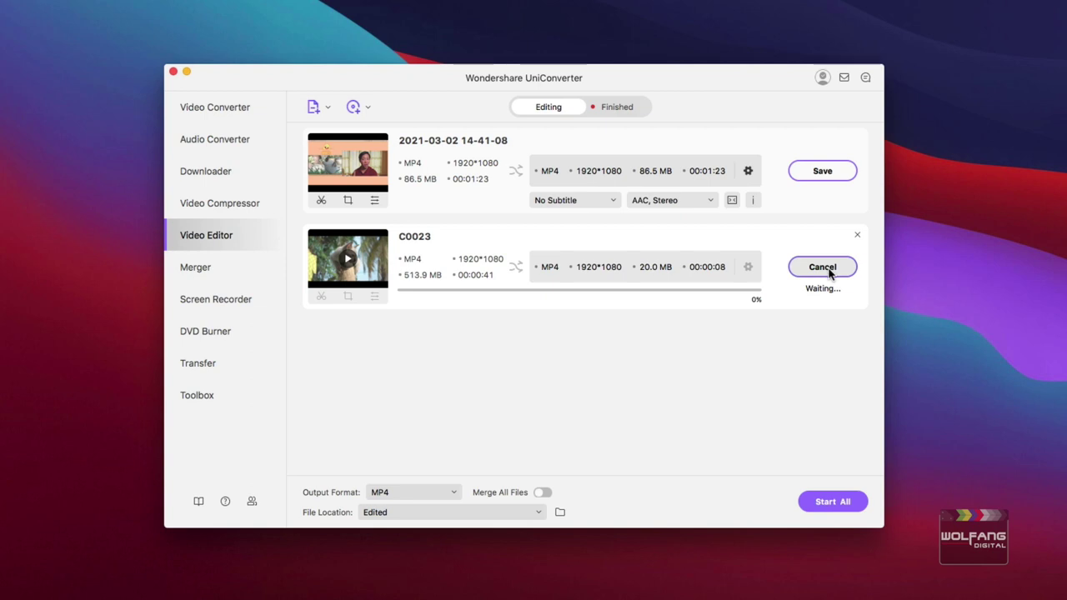
pyautogui.click(849, 507)
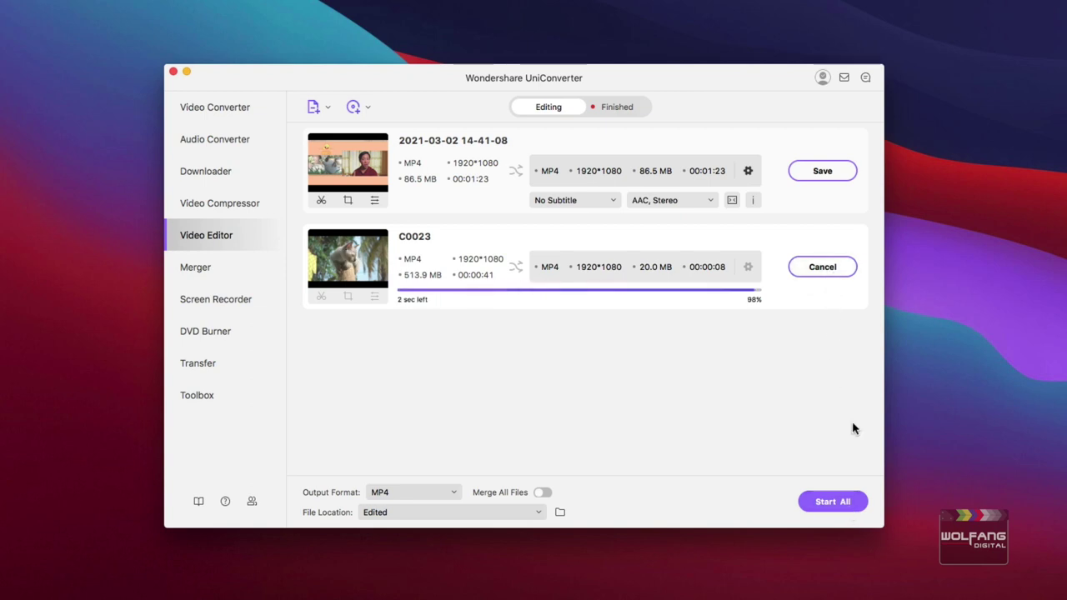